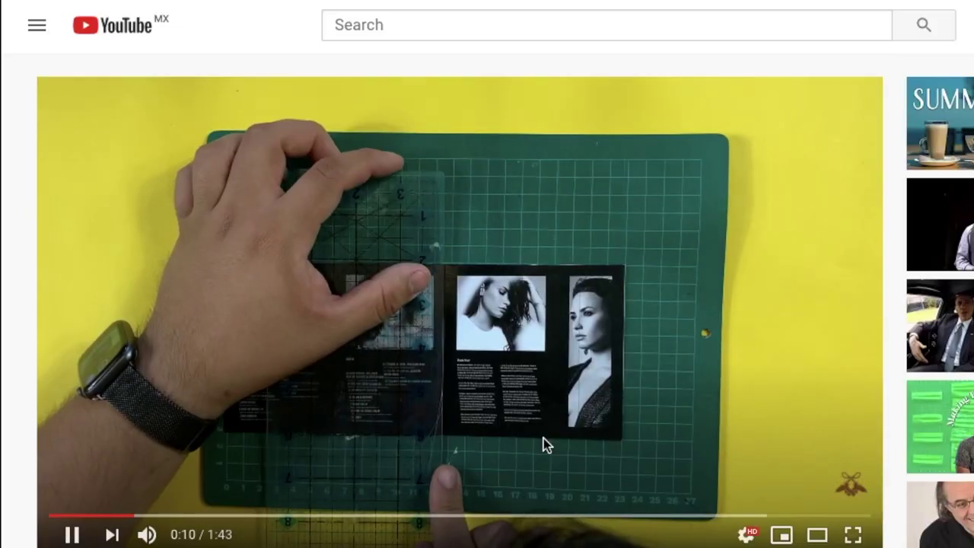
# - Scroll down the YouTube page to the video description with the templates link
pyautogui.scroll(-4, 543, 445)
pyautogui.scroll(-3, 533, 434)
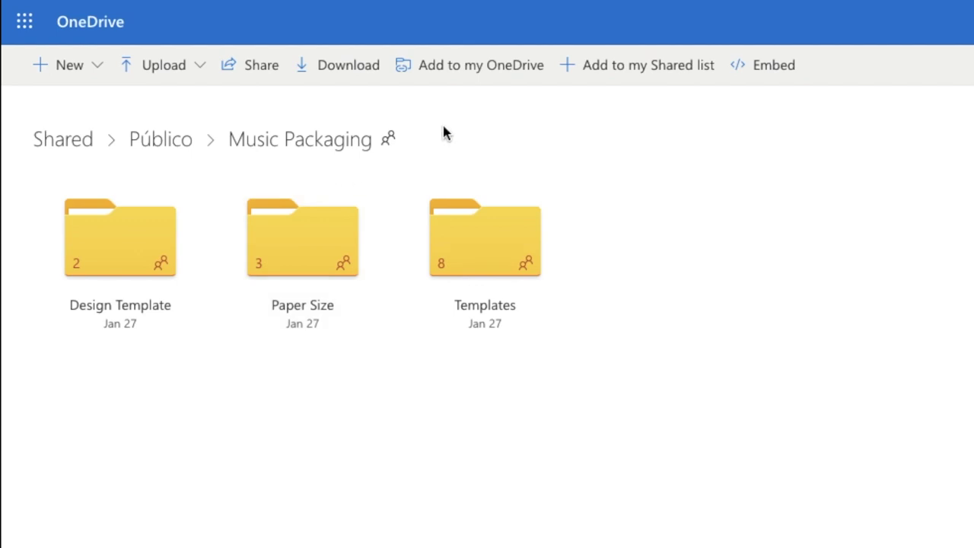
# - Download Slip Case Cassette.psd from Templates > Cassettes and open the downloaded file
pyautogui.click(490, 254)
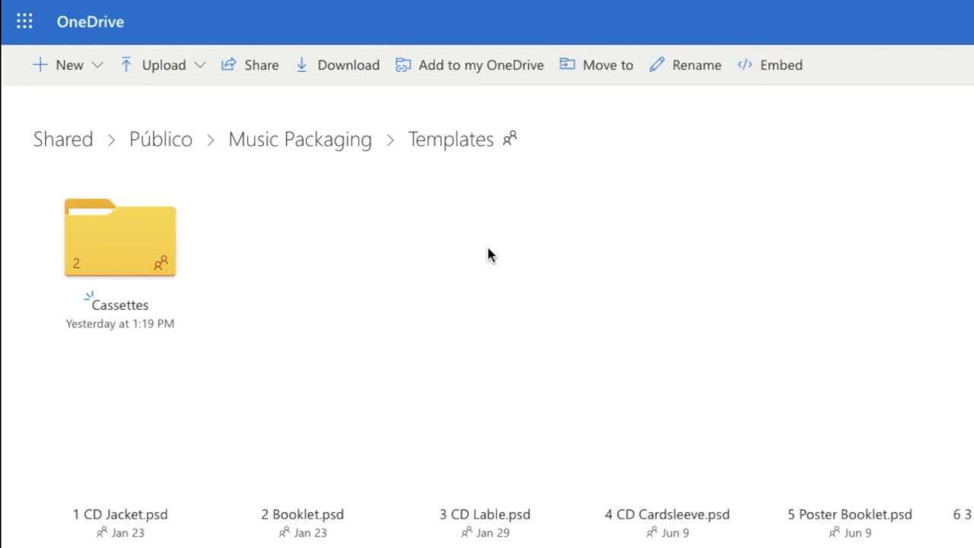
pyautogui.click(125, 239)
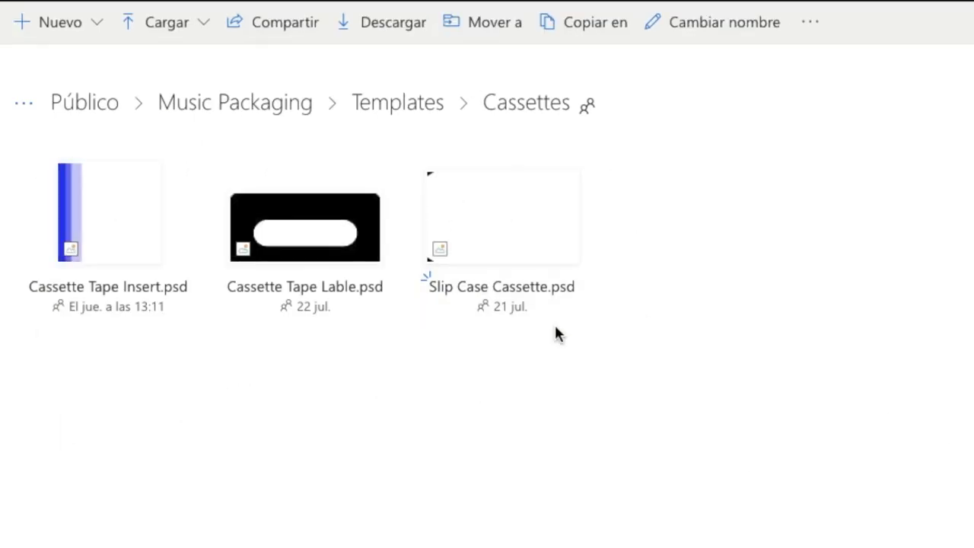
pyautogui.click(580, 162)
pyautogui.click(174, 30)
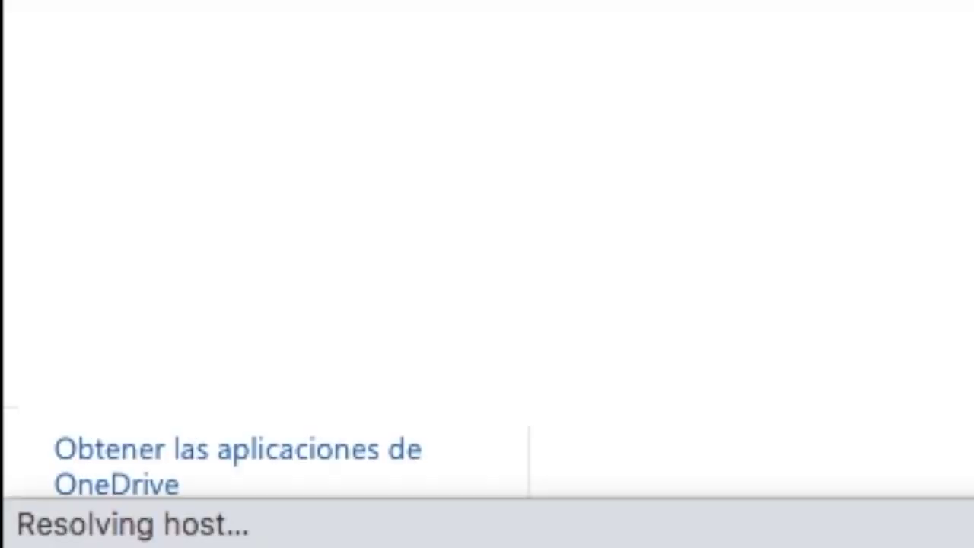
pyautogui.click(278, 518)
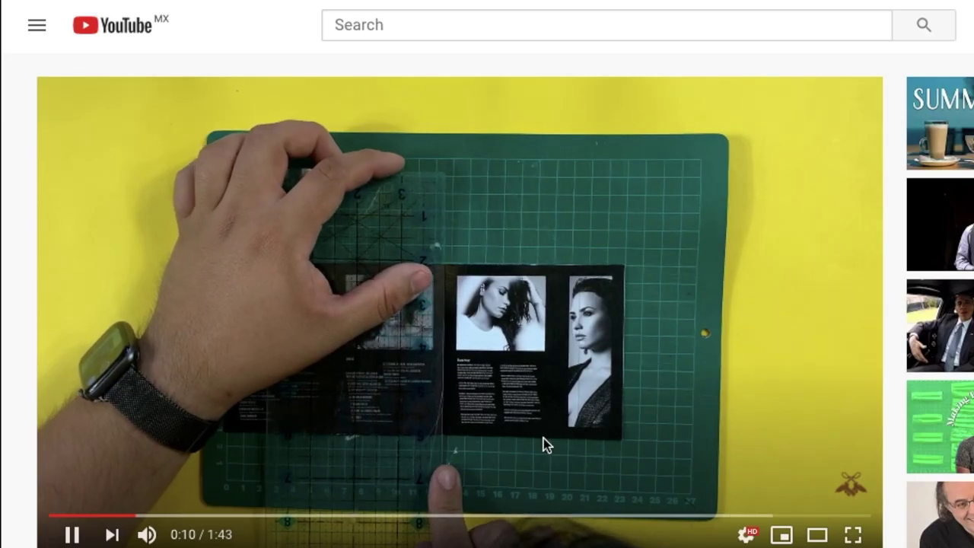
# - Browse into OneDrive's Templates > Cassettes folder to reach the cassette tape label template
pyautogui.scroll(-5, 542, 441)
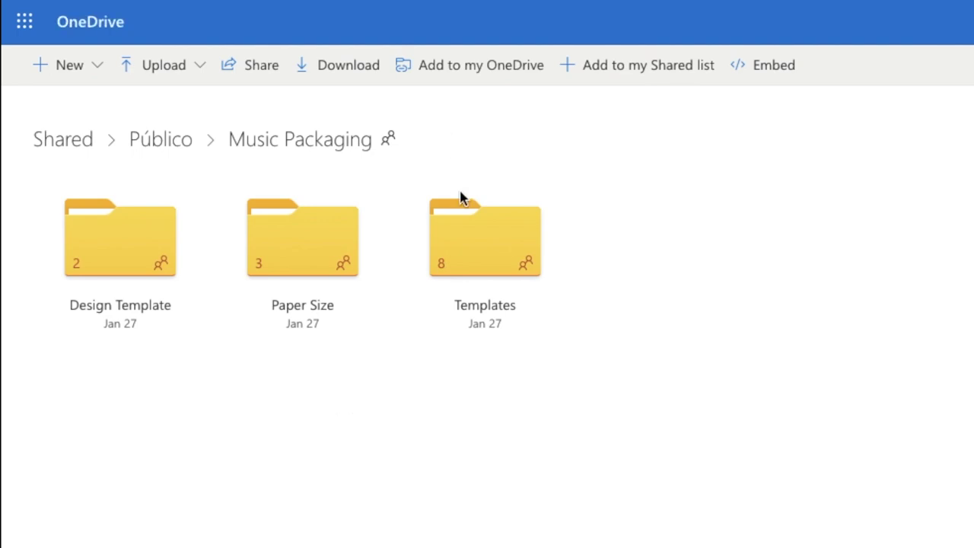
pyautogui.click(488, 255)
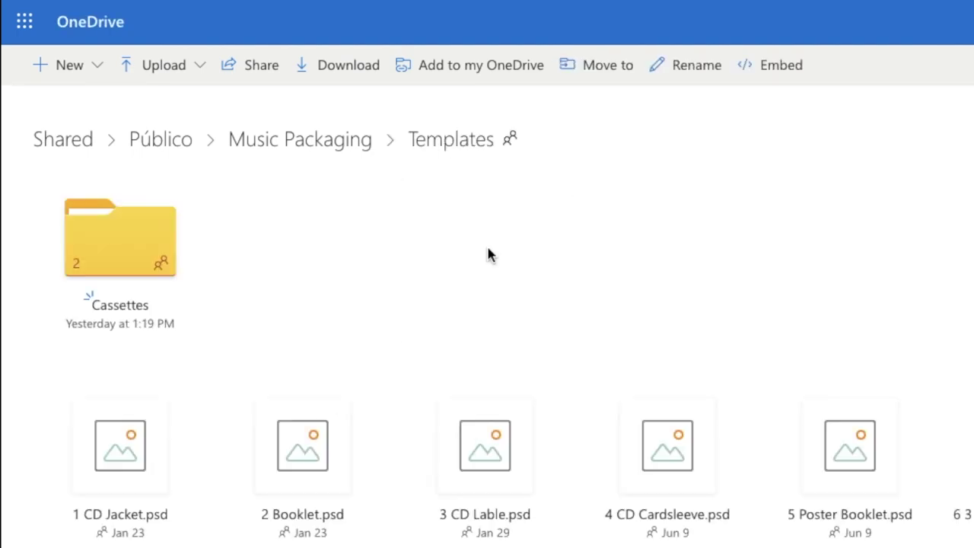
pyautogui.click(124, 237)
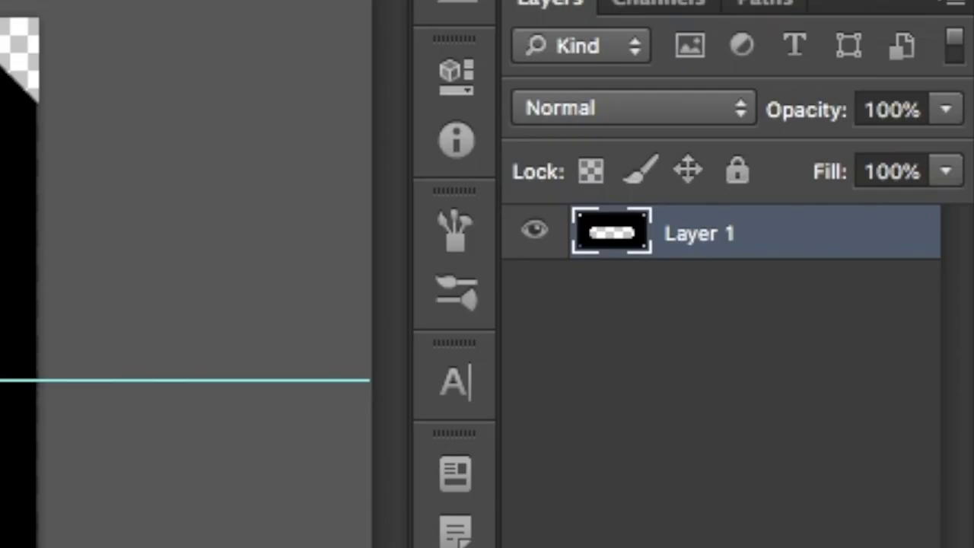
# - Add Layer 2 beneath Layer 1 and paint-bucket the black label shape pink
pyautogui.click(607, 536)
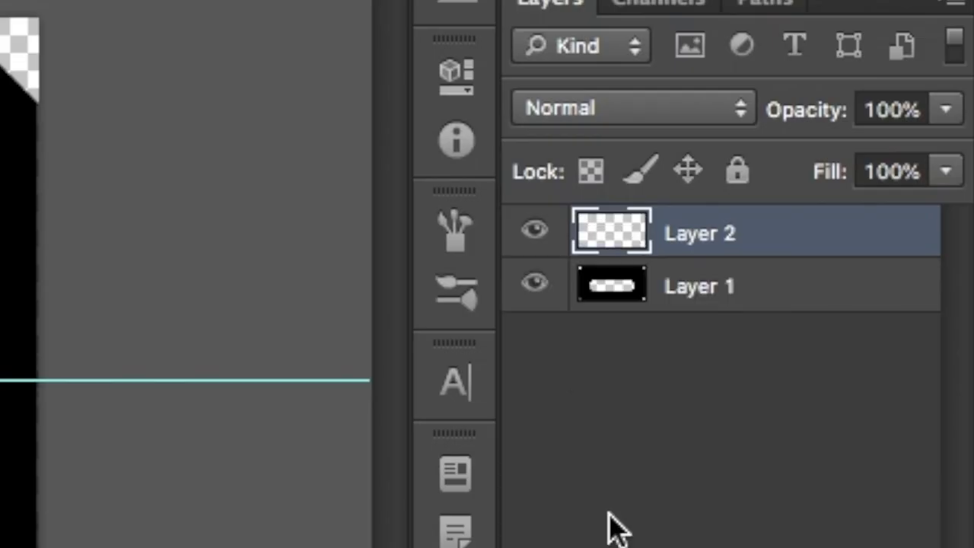
pyautogui.moveTo(642, 236); pyautogui.dragTo(643, 304)
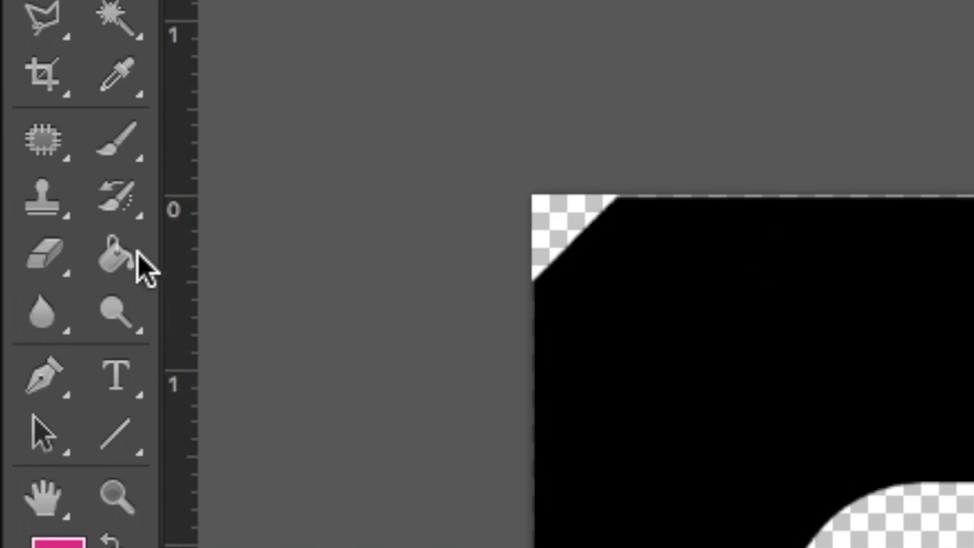
pyautogui.click(135, 252)
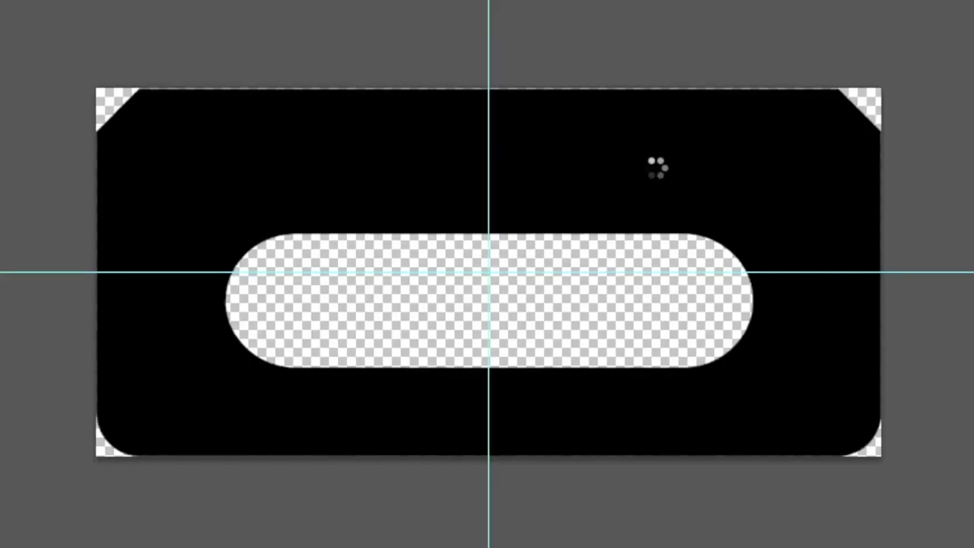
pyautogui.click(655, 167)
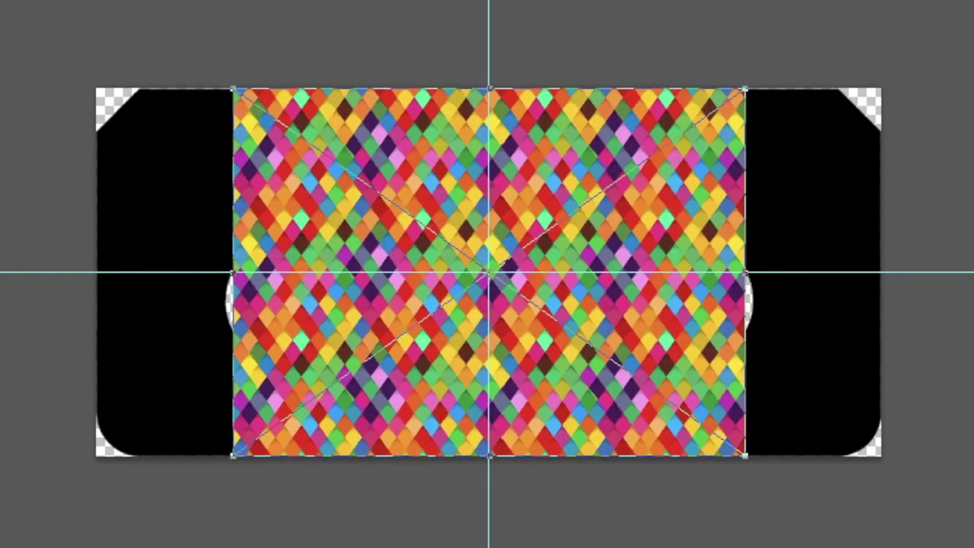
# - Move and enlarge the diamond pattern so it covers the whole label
pyautogui.moveTo(316, 175); pyautogui.dragTo(179, 175)
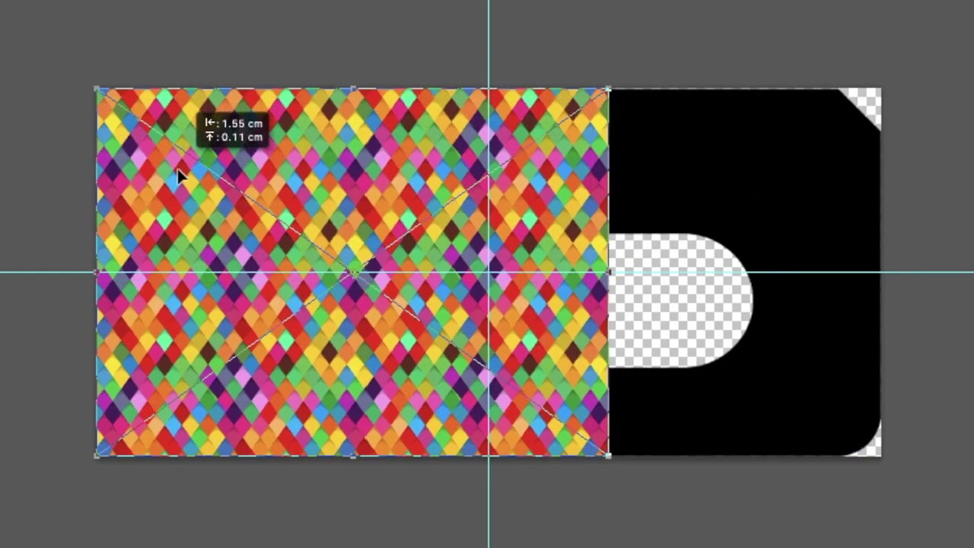
pyautogui.moveTo(609, 455); pyautogui.dragTo(951, 544)
pyautogui.moveTo(655, 335); pyautogui.dragTo(660, 357)
pyautogui.press('Return')
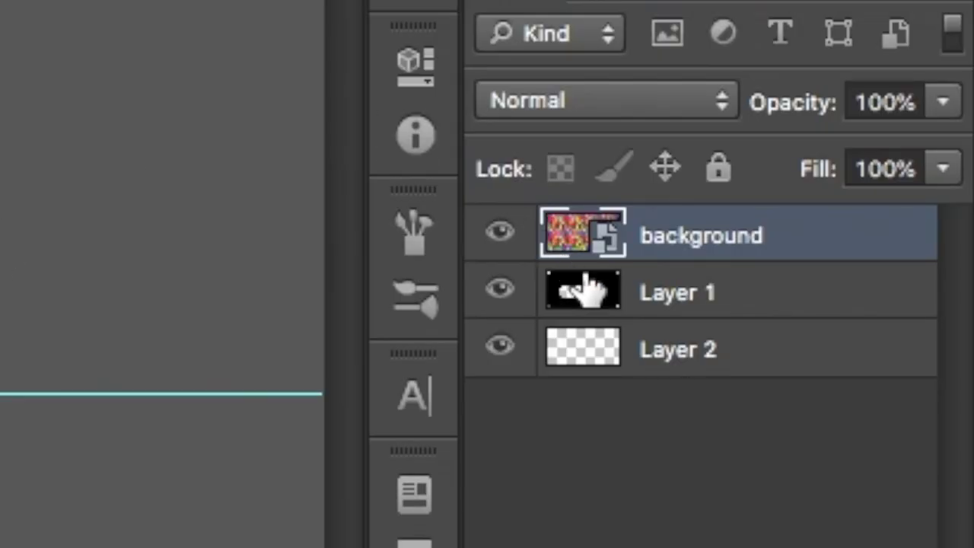
# - Copy the label-shaped area of the pattern to a new layer, hiding Layer 3 and Background
pyautogui.moveTo(589, 285)
pyautogui.mouseDown()
pyautogui.moveTo(596, 305)
pyautogui.moveTo(580, 297)
pyautogui.mouseUp()
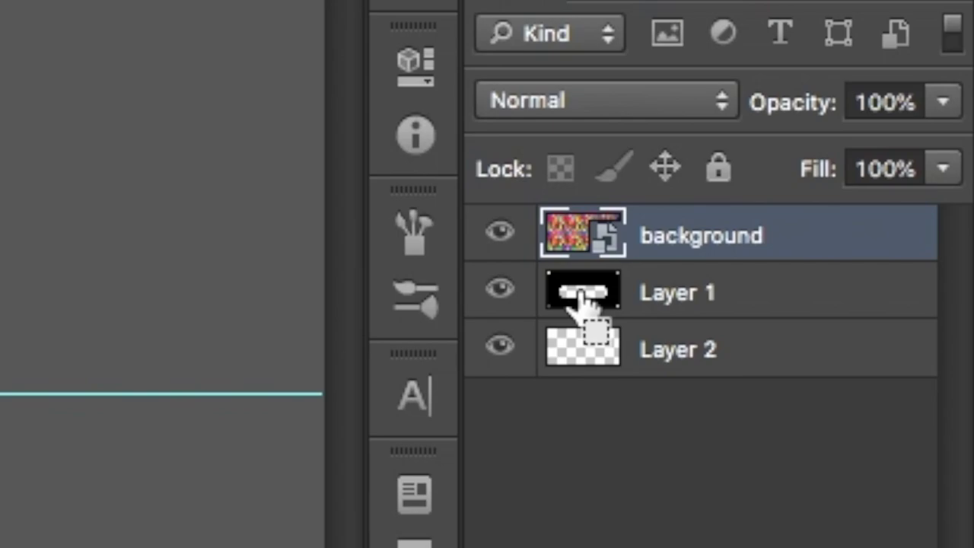
pyautogui.keyDown('super'); pyautogui.click(581, 296); pyautogui.keyUp('super')
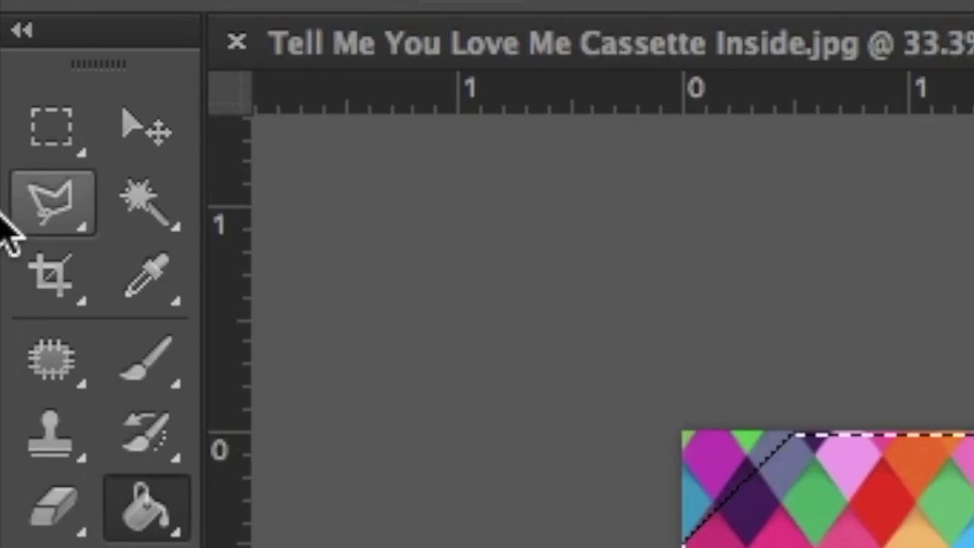
pyautogui.click(65, 156)
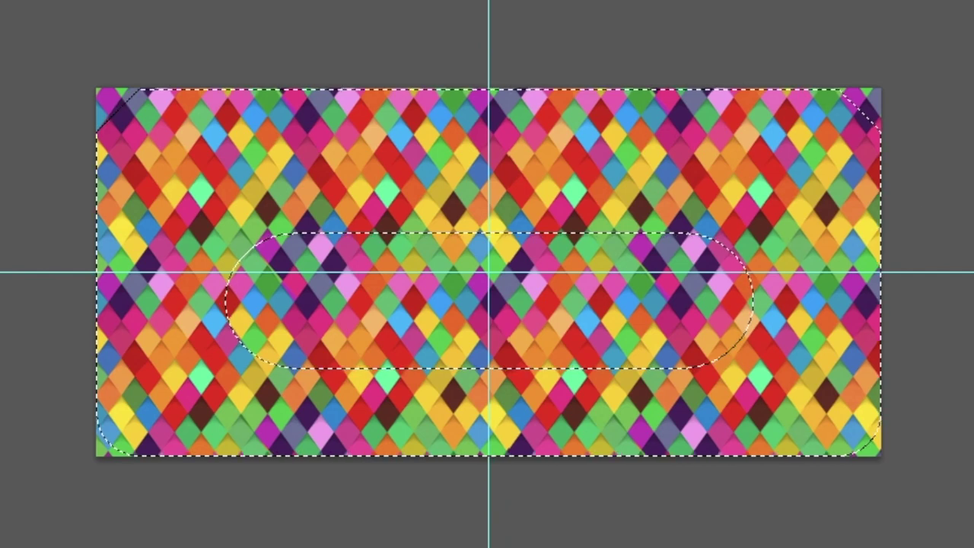
pyautogui.rightClick(574, 141)
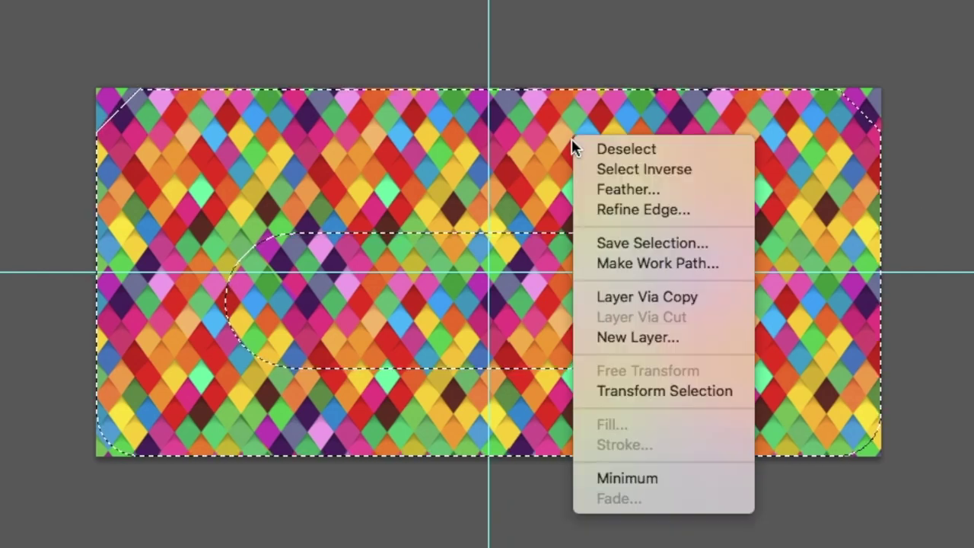
pyautogui.click(715, 297)
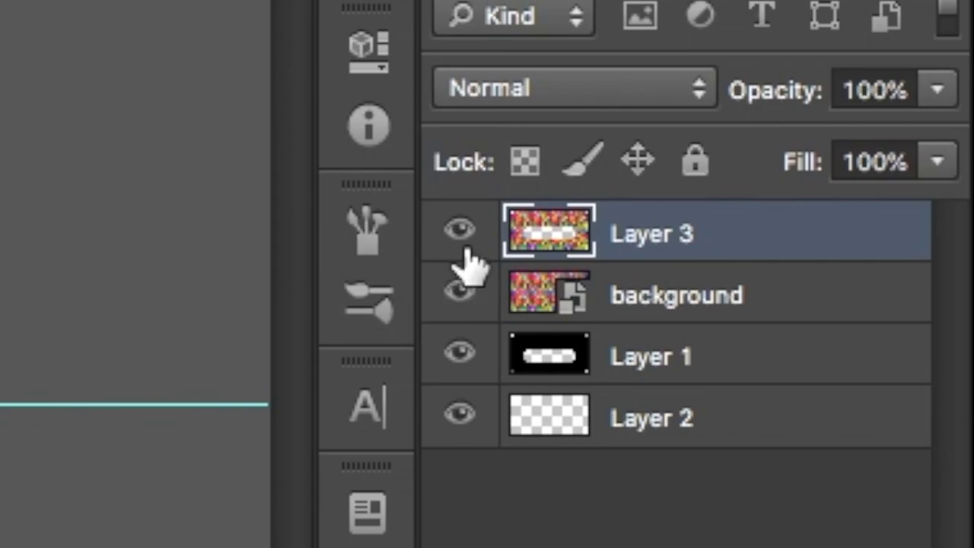
pyautogui.click(460, 230)
pyautogui.click(466, 308)
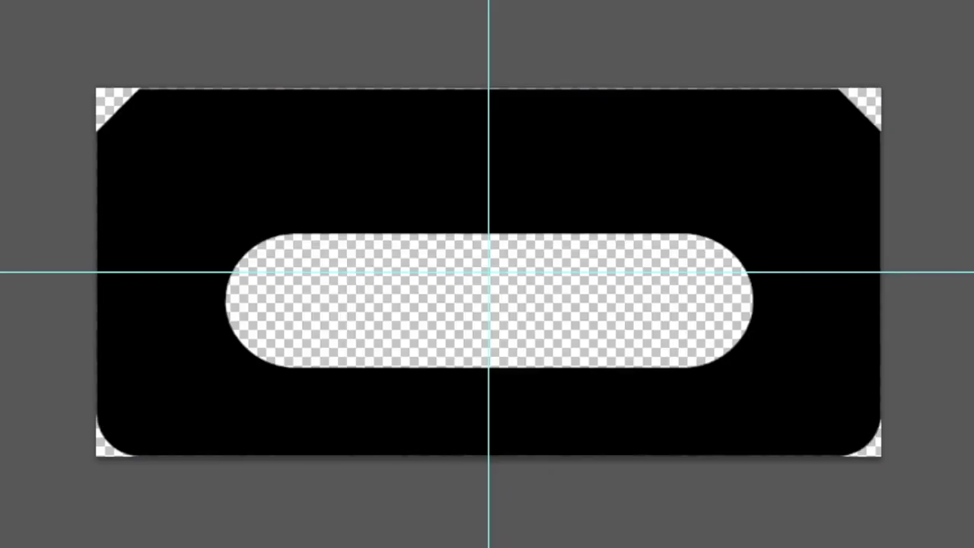
# - Clip the pattern into the label shape with Ctrl+Alt+G and save side A as PNG
pyautogui.hotkey('ctrl', 'alt', 'g')
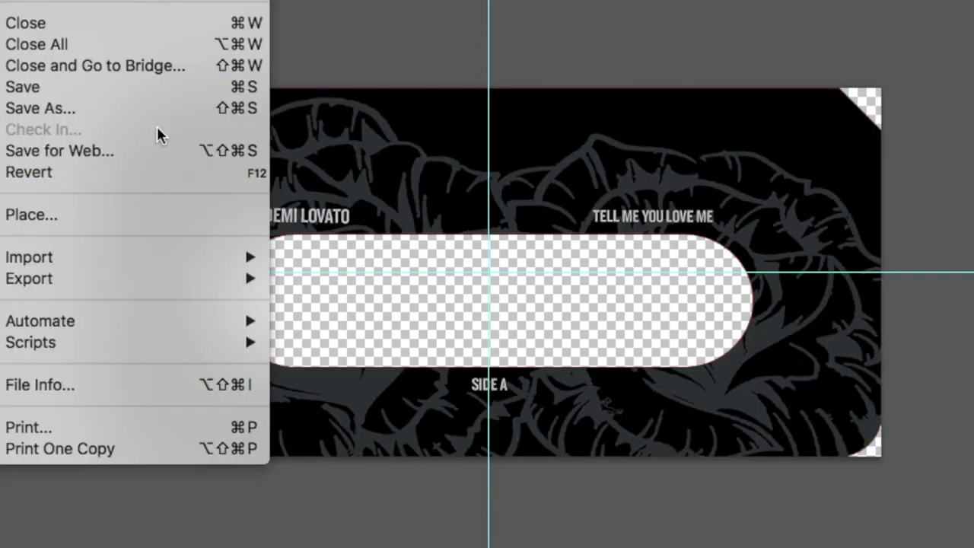
pyautogui.click(149, 104)
pyautogui.click(545, 387)
pyautogui.click(545, 387)
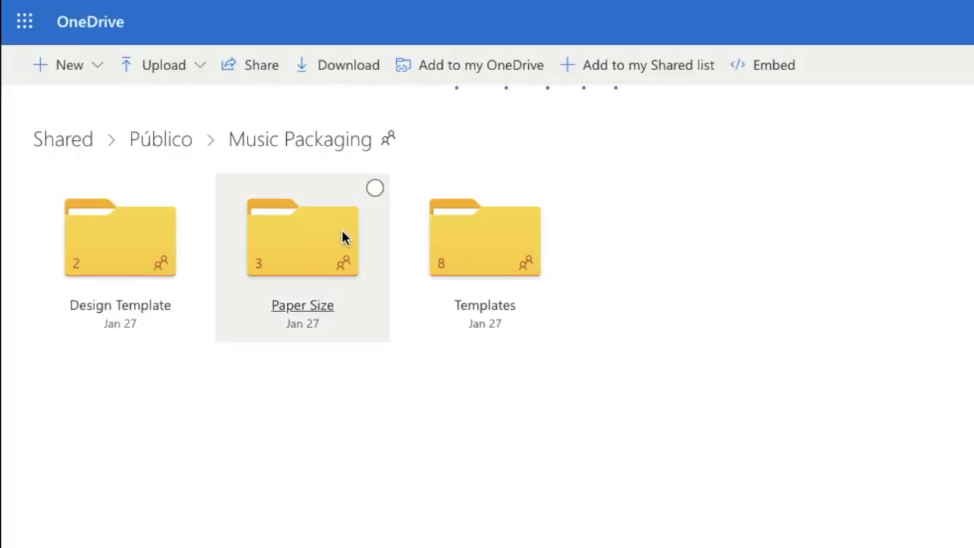
# - Open the Paper Size folder and select the A4 Size.psd template
pyautogui.click(320, 254)
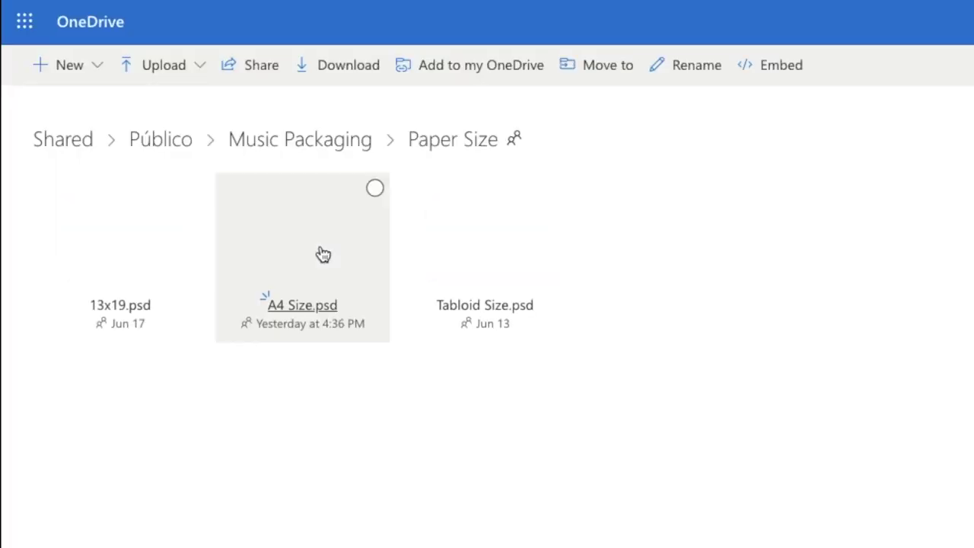
pyautogui.click(375, 188)
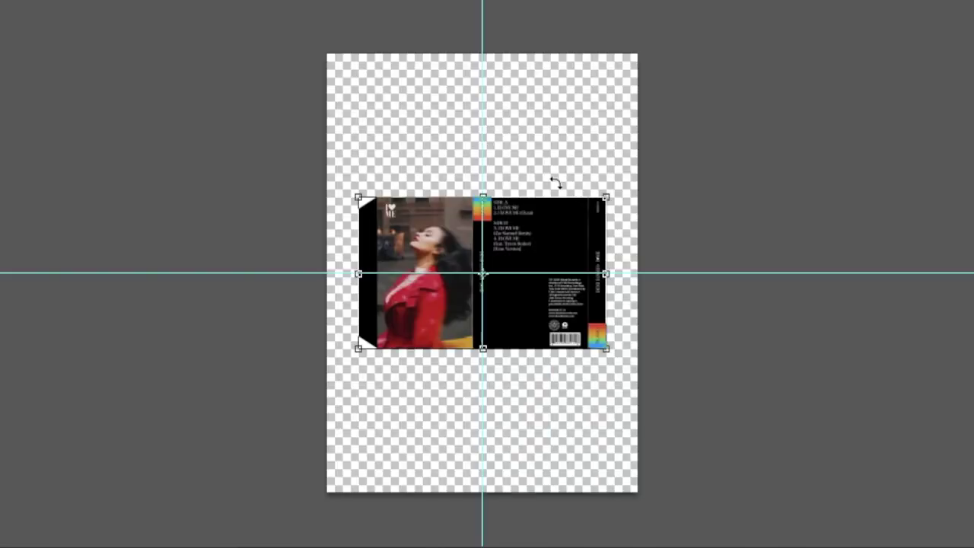
# - Drag the J-card to the top of the A4 page with a duplicate below it
pyautogui.moveTo(553, 185); pyautogui.dragTo(570, 242)
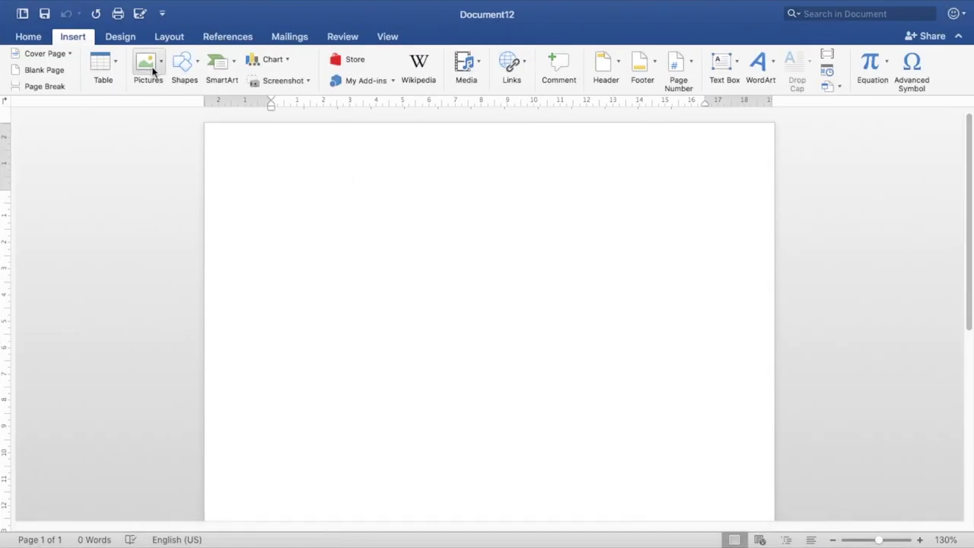
# - Insert the J-card image into the document and set it in front of text
pyautogui.click(153, 70)
pyautogui.click(175, 103)
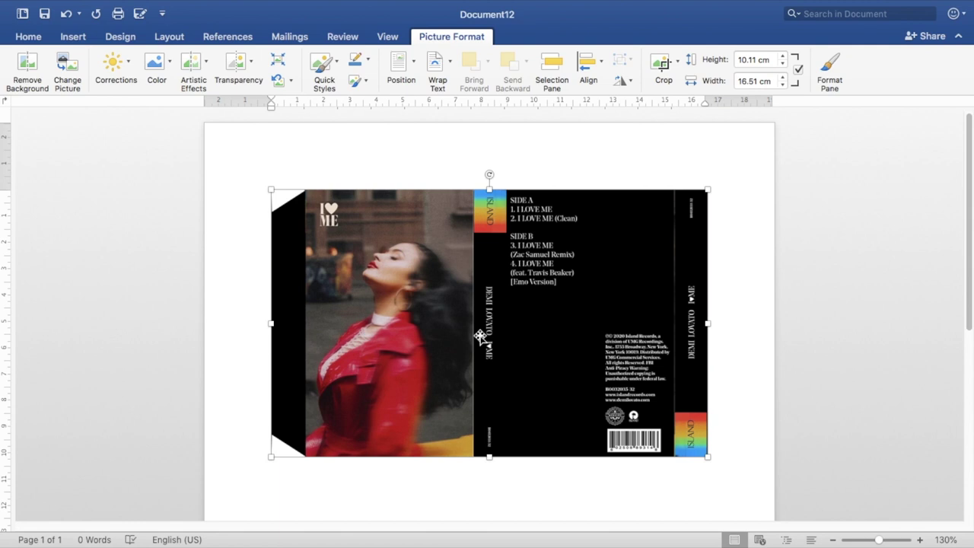
pyautogui.doubleClick(480, 337)
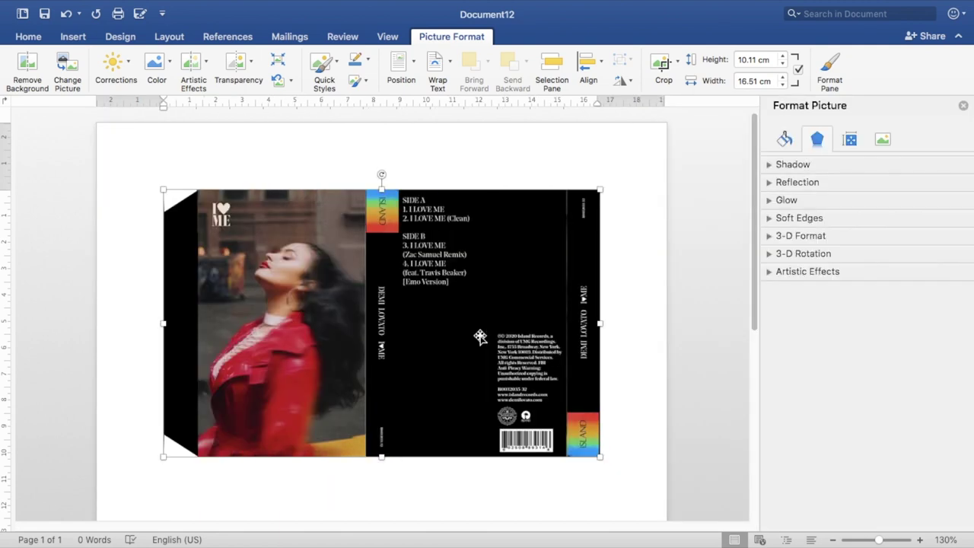
pyautogui.click(443, 67)
pyautogui.click(496, 207)
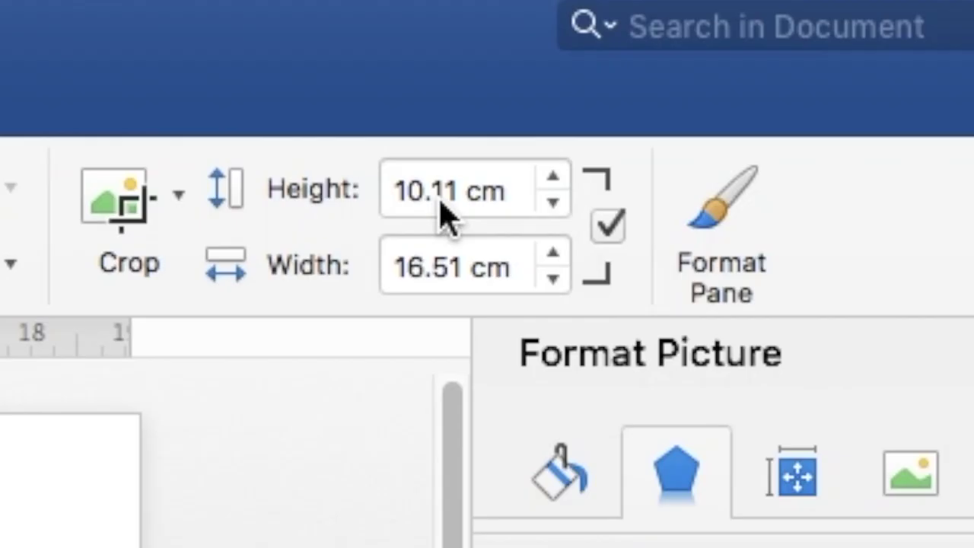
# - Set the J-card picture height to 10.3 cm and bring up print settings
pyautogui.click(750, 61)
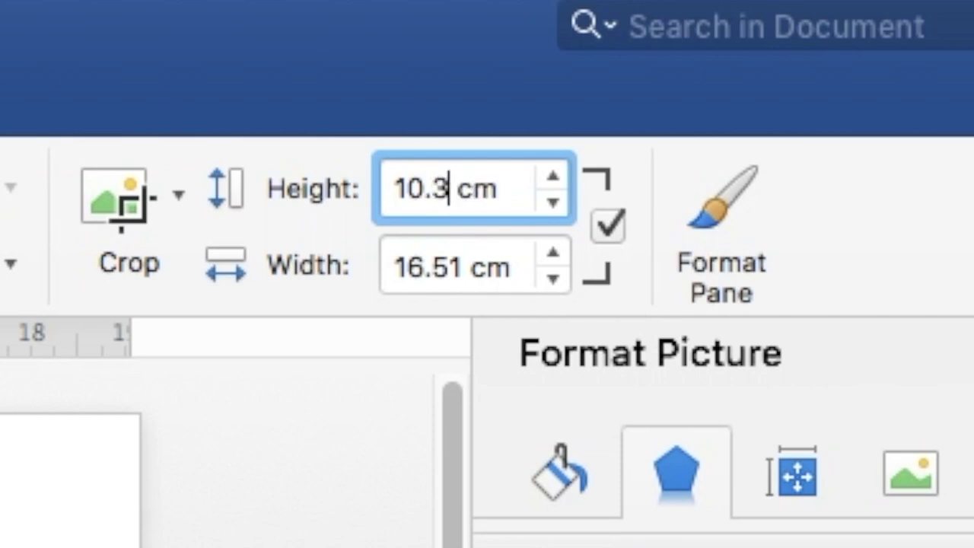
pyautogui.click(462, 275)
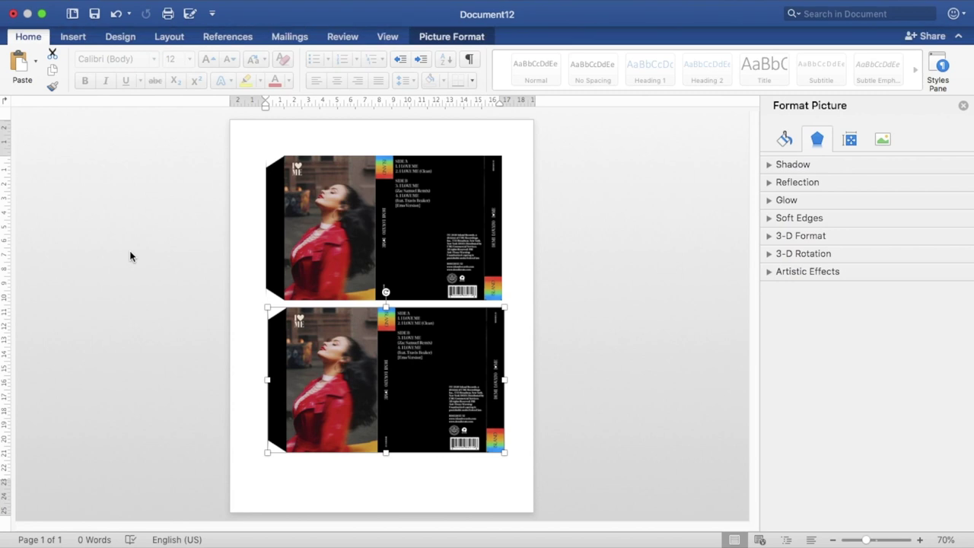
pyautogui.press('super+p')
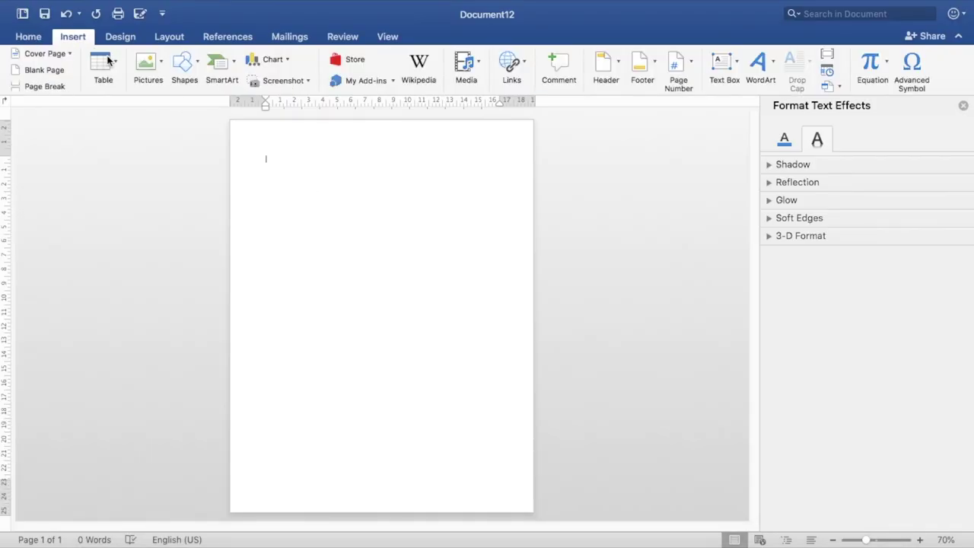
# - Insert Side A.png from the Cassette folder, floating in front of text
pyautogui.click(148, 67)
pyautogui.click(179, 112)
pyautogui.doubleClick(729, 112)
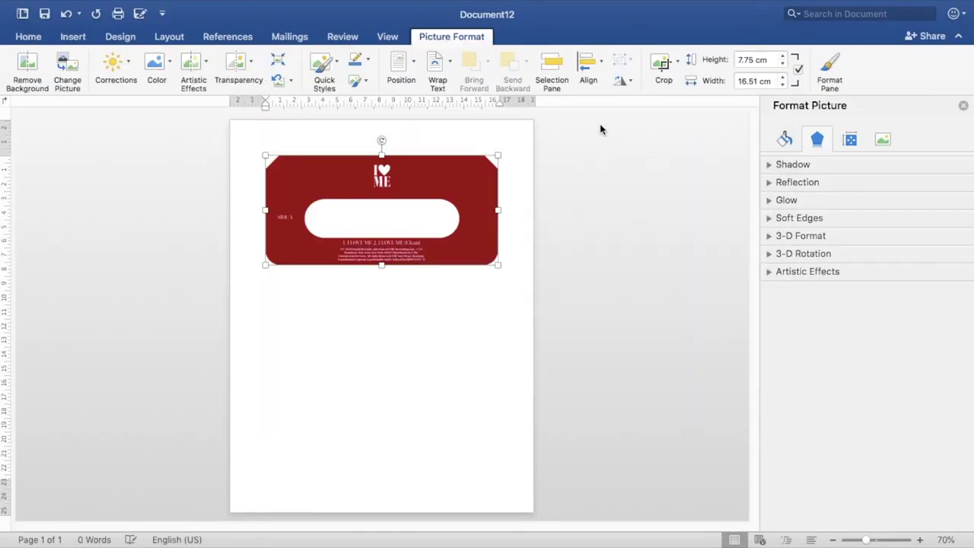
pyautogui.click(436, 65)
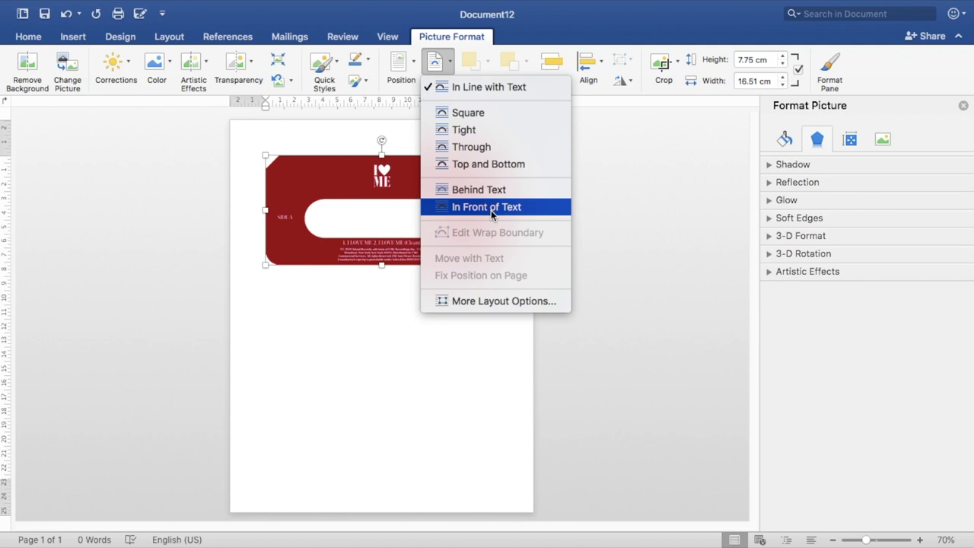
pyautogui.click(491, 210)
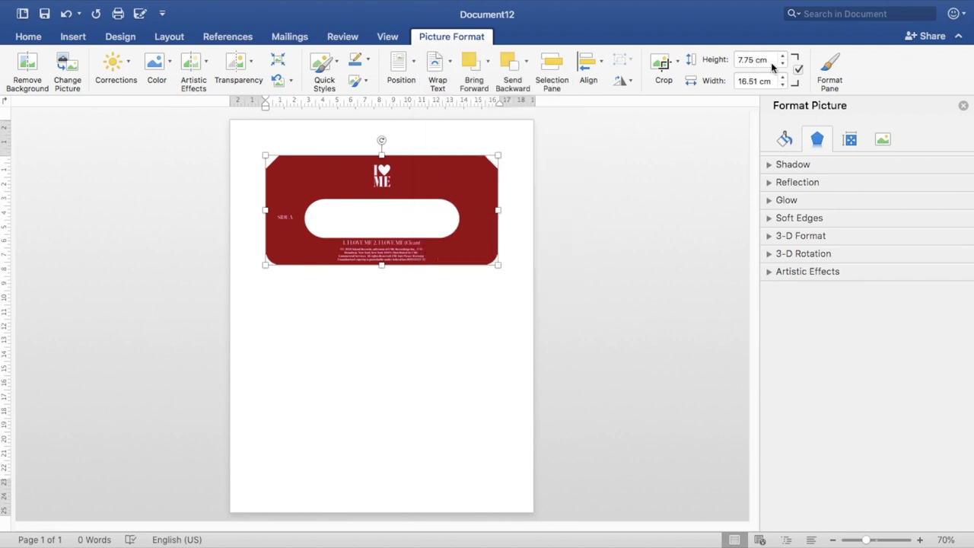
# - Size the Side A label to 4.1 cm high and 8.9 cm wide
pyautogui.doubleClick(741, 61)
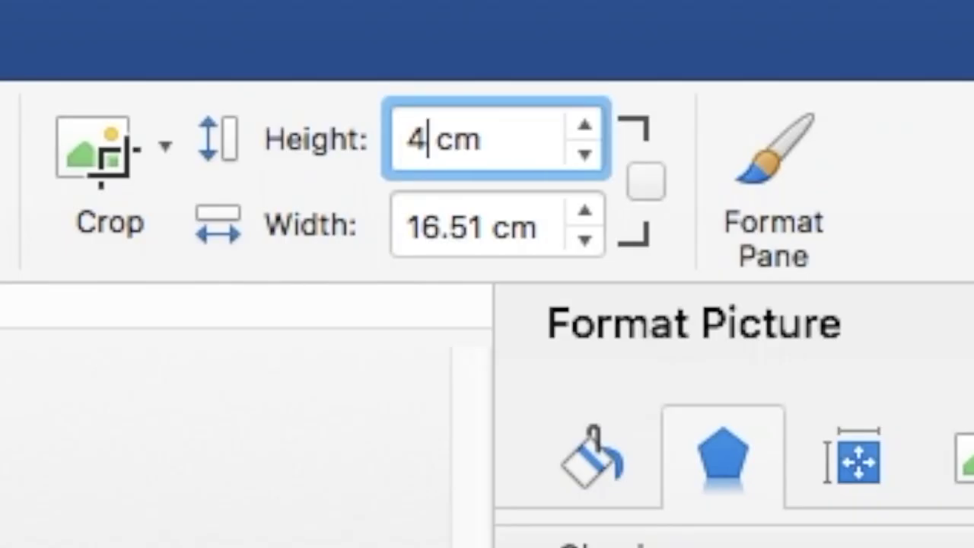
pyautogui.doubleClick(451, 227)
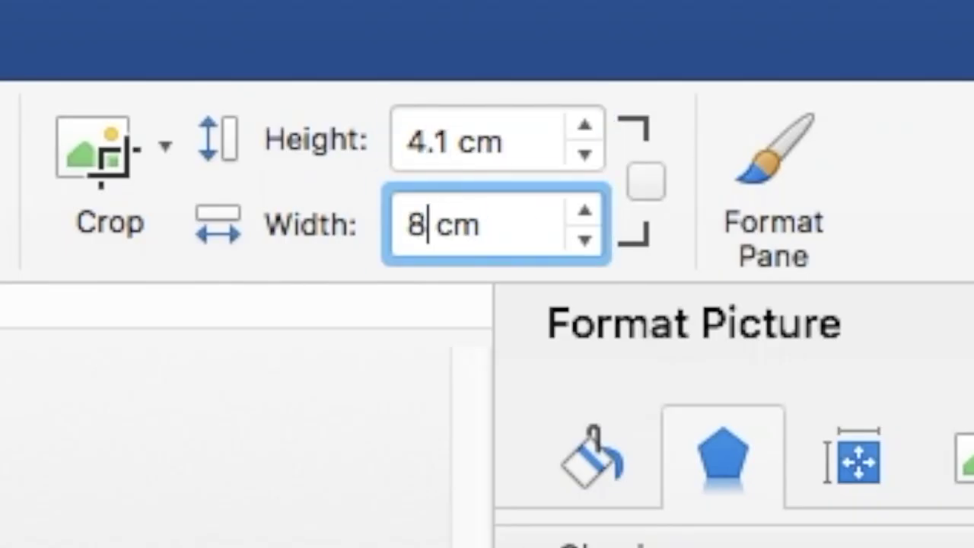
pyautogui.write('8.9')
pyautogui.press('Return')
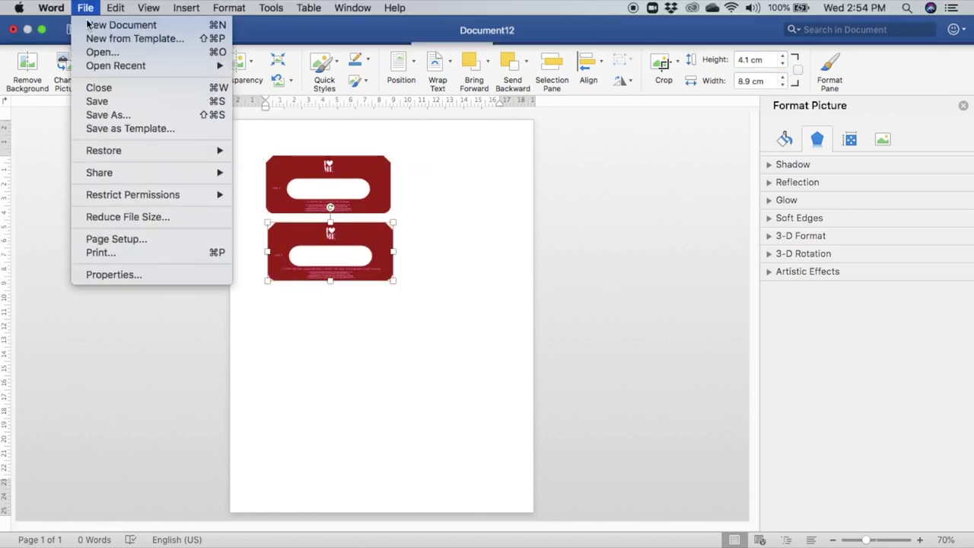
# - Open Word's Print dialog to preview the Side A and B red cassette labels page
pyautogui.click(99, 221)
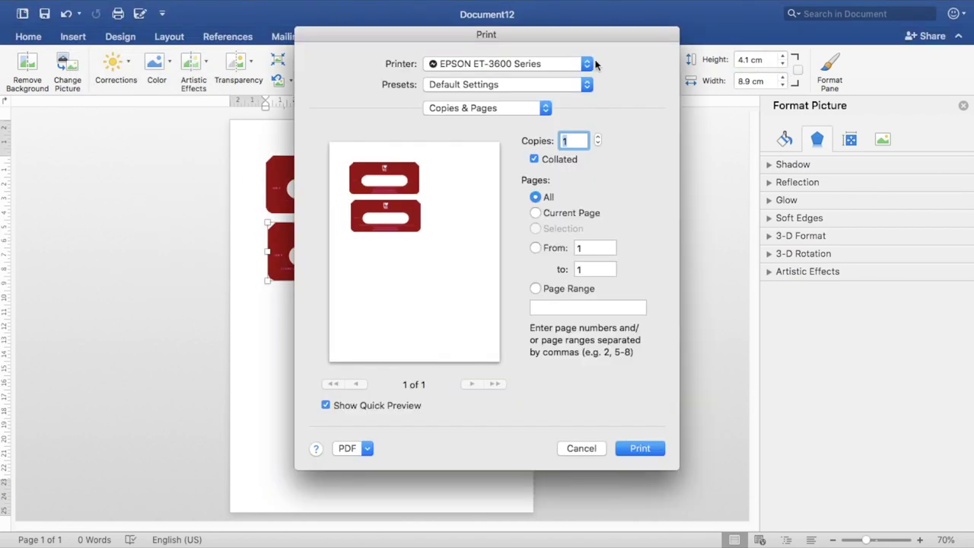